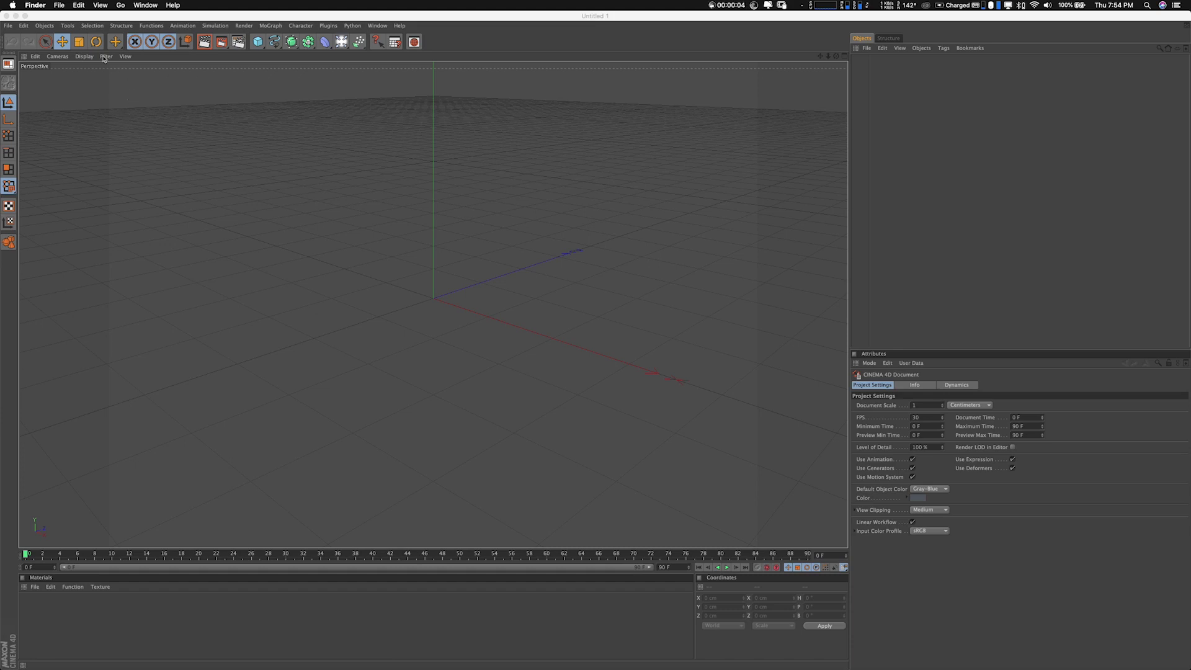
Bring the Cinema 4D window with its empty untitled scene to the front
click(76, 16)
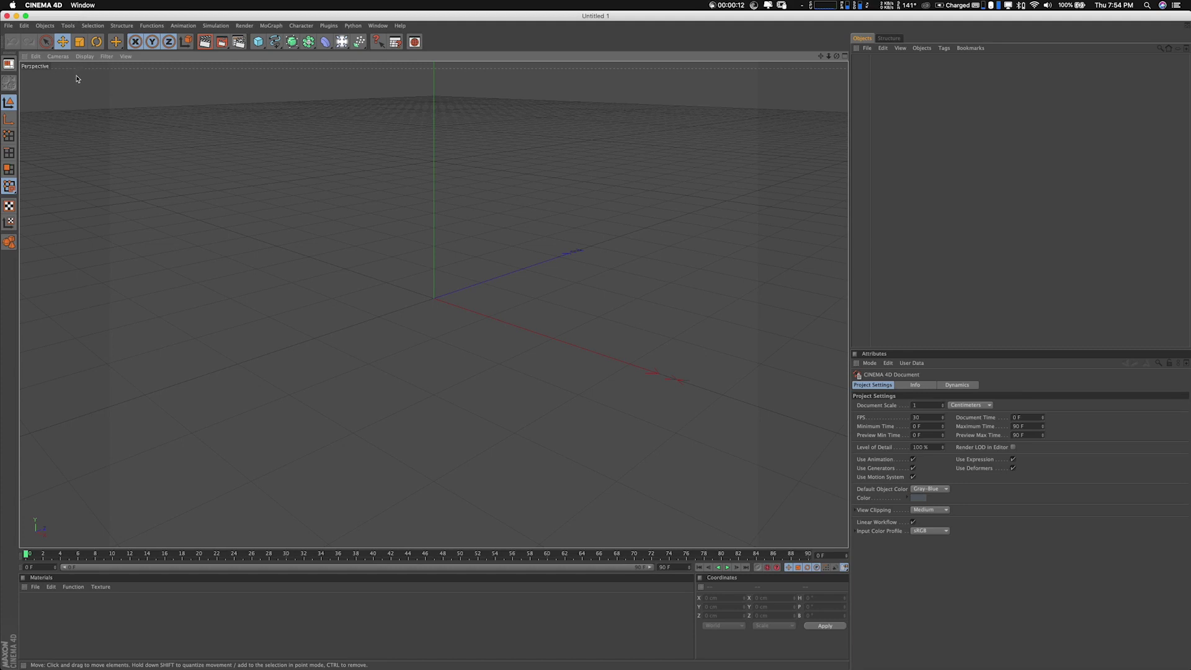
Show the document's Project Settings: 30 FPS, a 0 F–90 F range and Centimeters scale
click(9, 28)
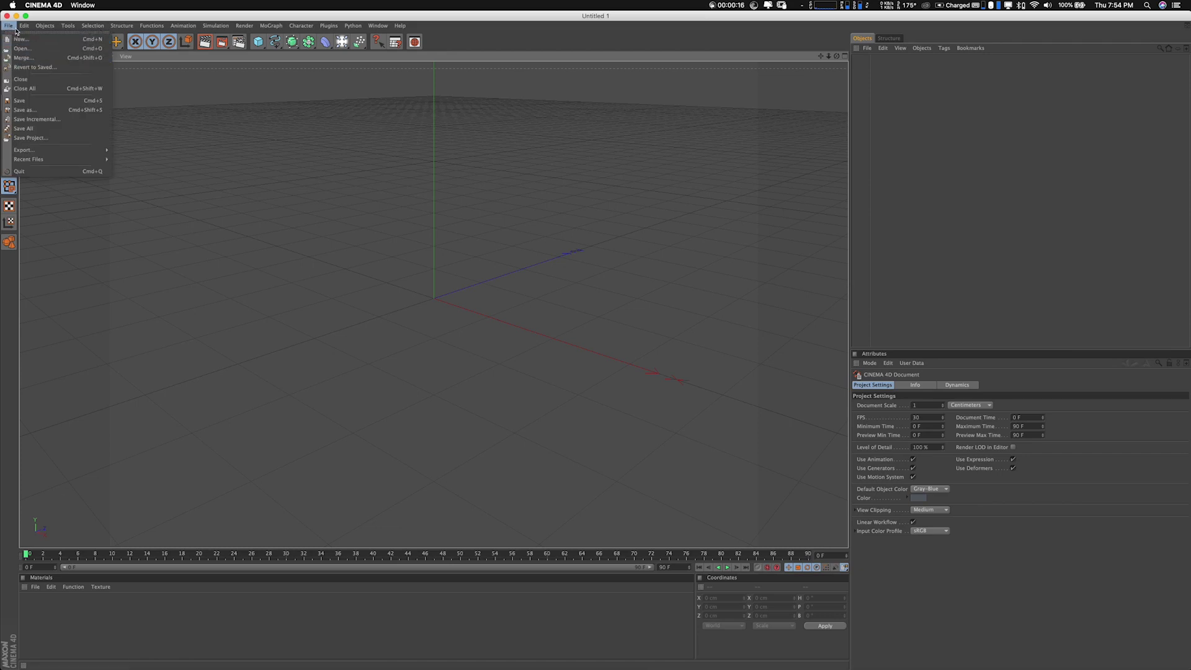
mouse_move(25, 29)
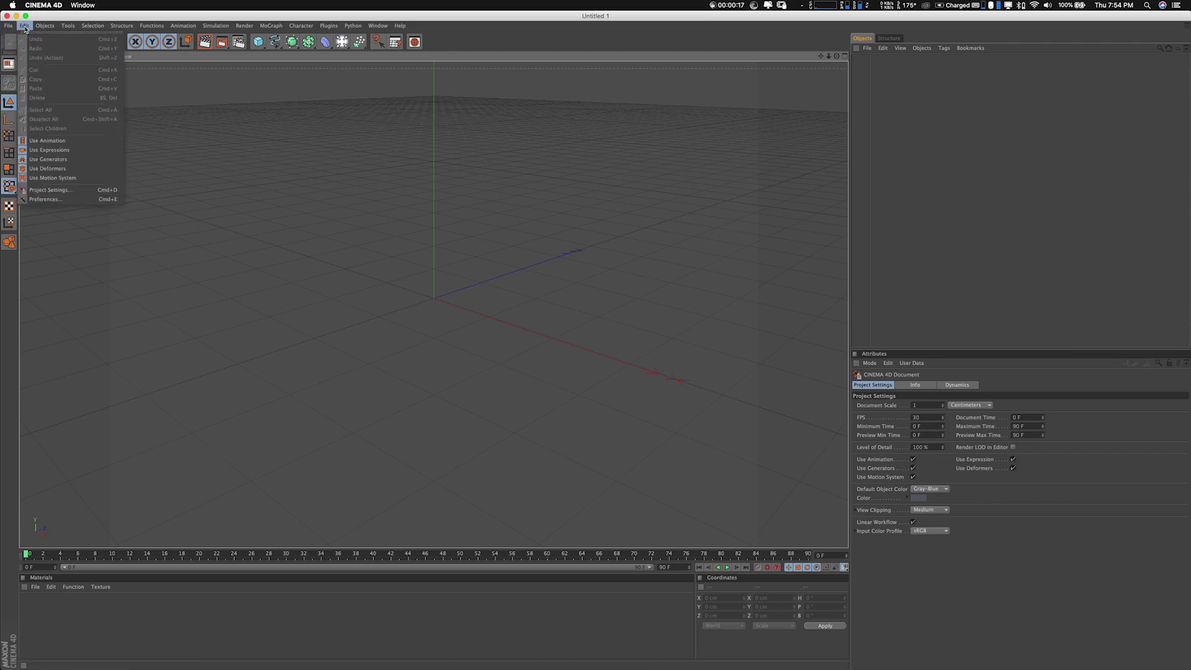
click(64, 190)
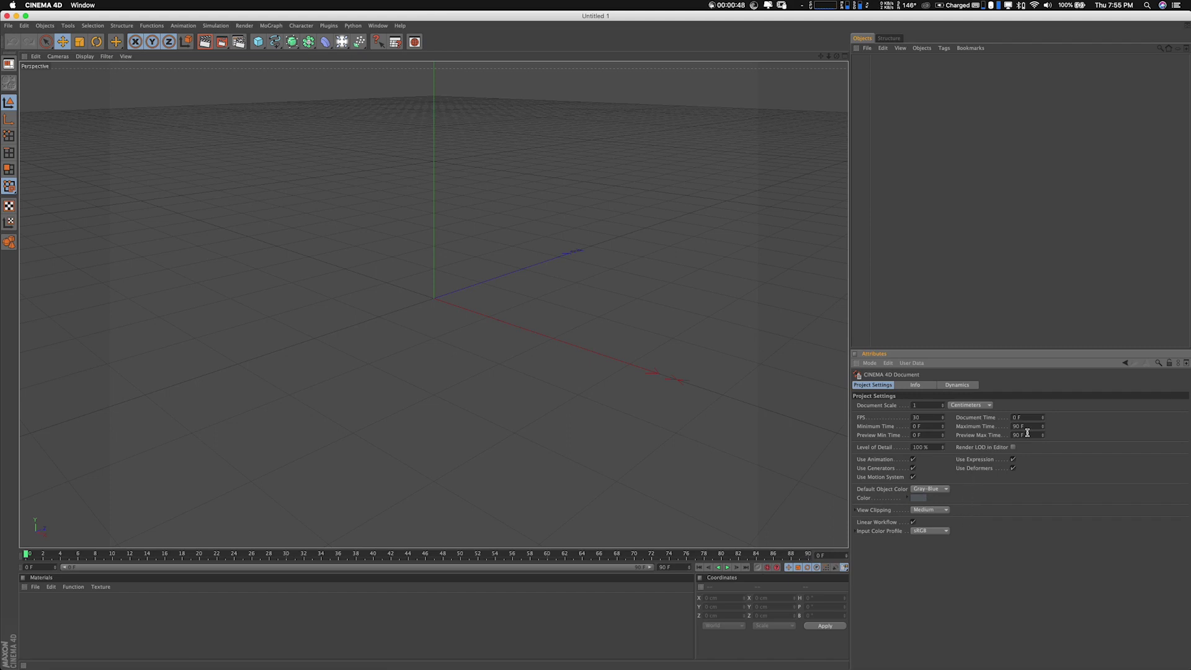
Check the document's Info page, then its Dynamics settings: Time Scale 100 %, Gravity 1000 cm, Density 1
click(915, 386)
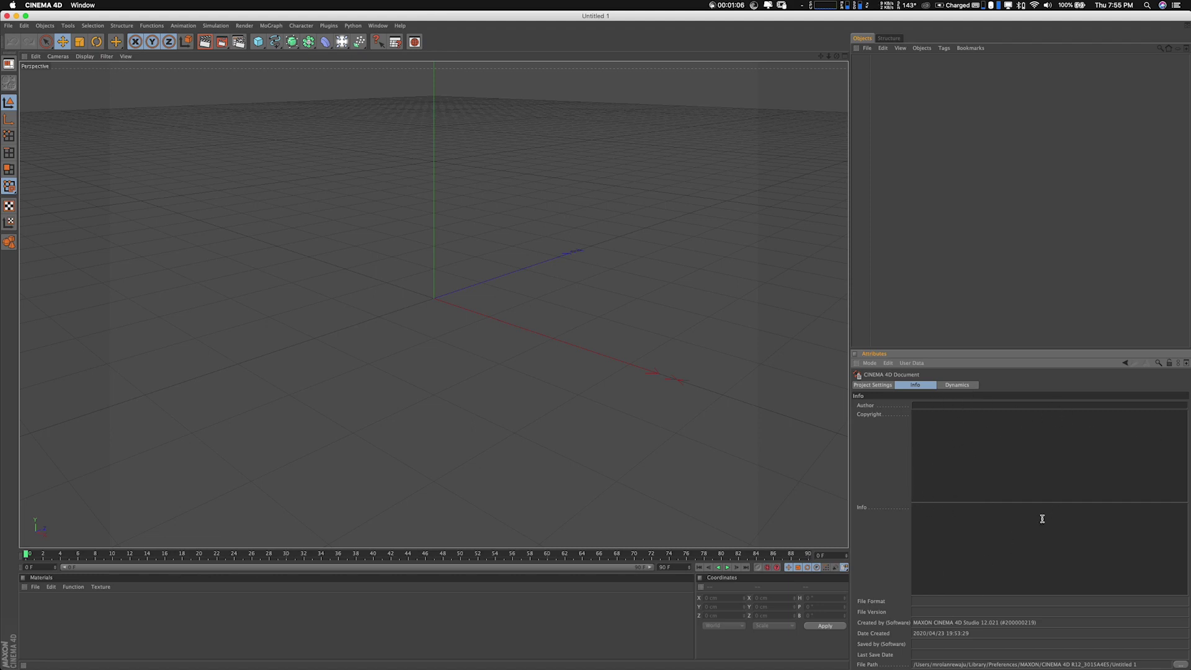
click(970, 387)
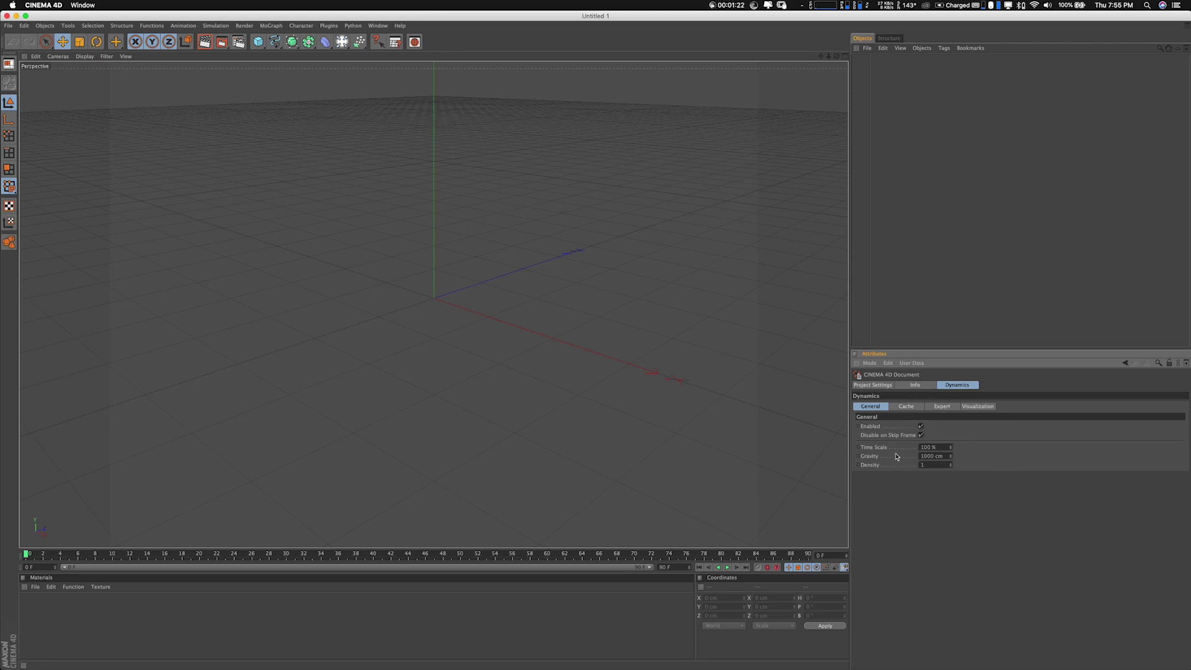
Return to the Project Settings page, still at 30 FPS with a 0 F–90 F range
click(880, 387)
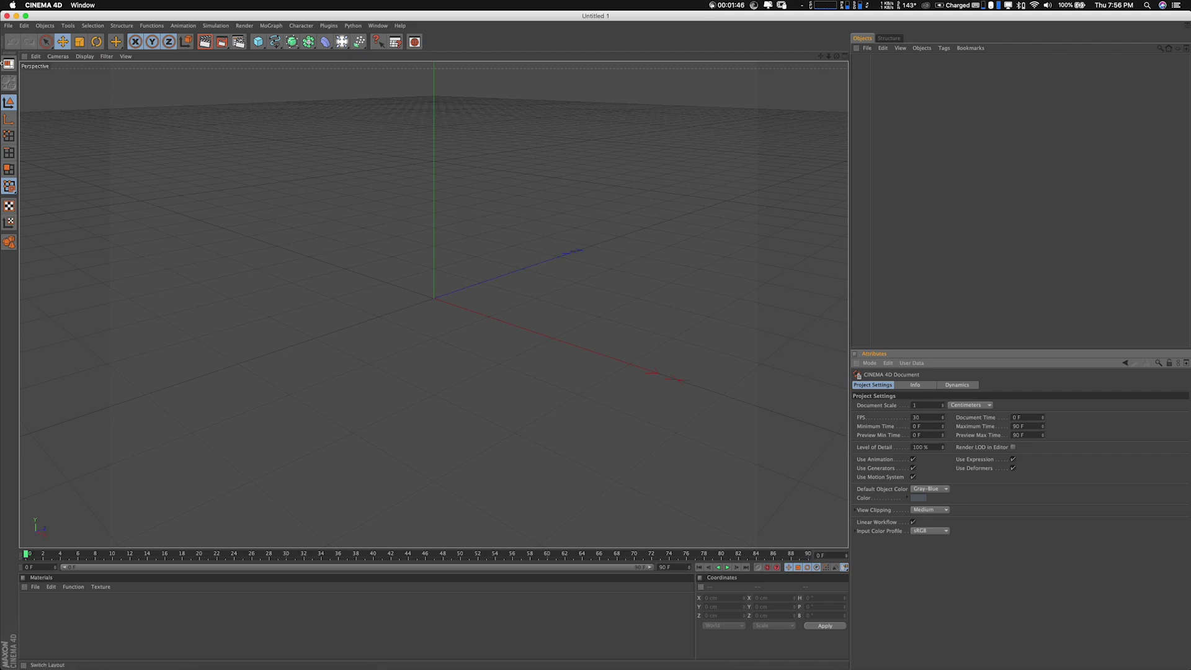
Open Preferences, move the window to the screen centre and enlarge it
click(24, 26)
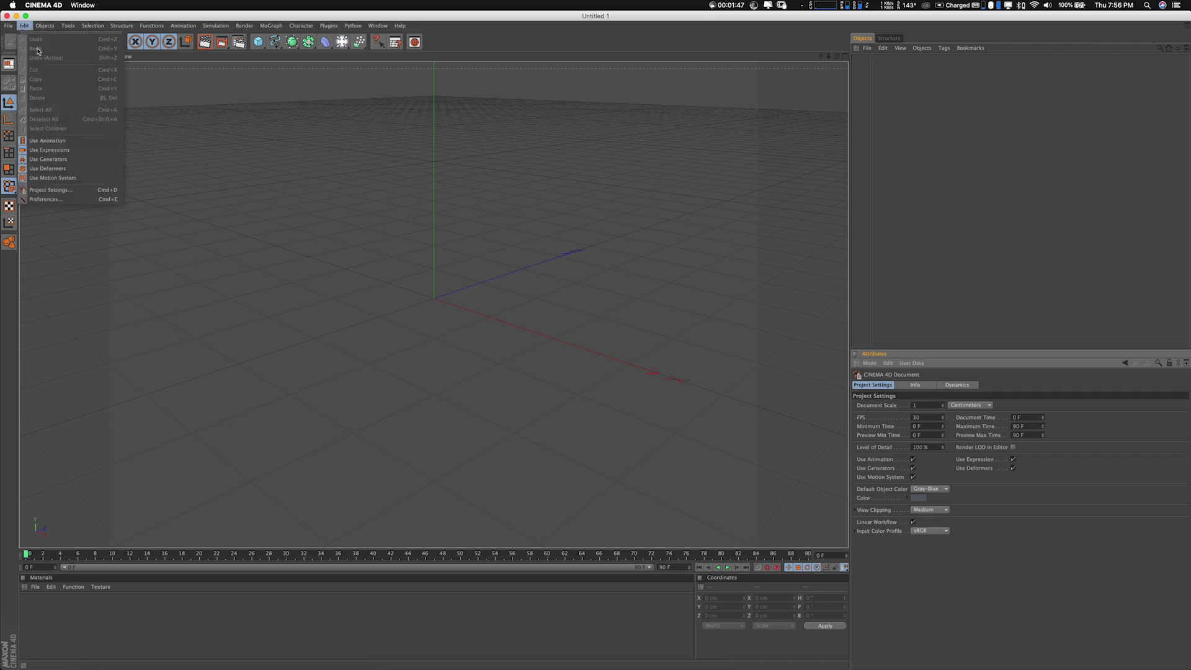
click(53, 200)
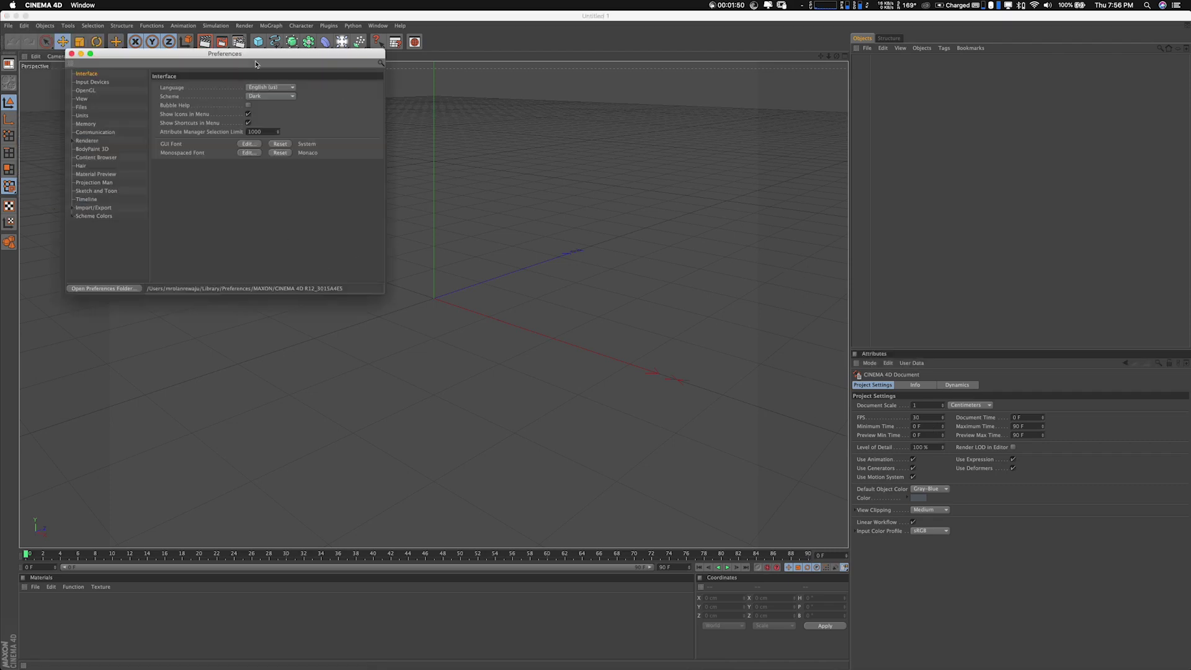
drag(258, 62, 569, 137)
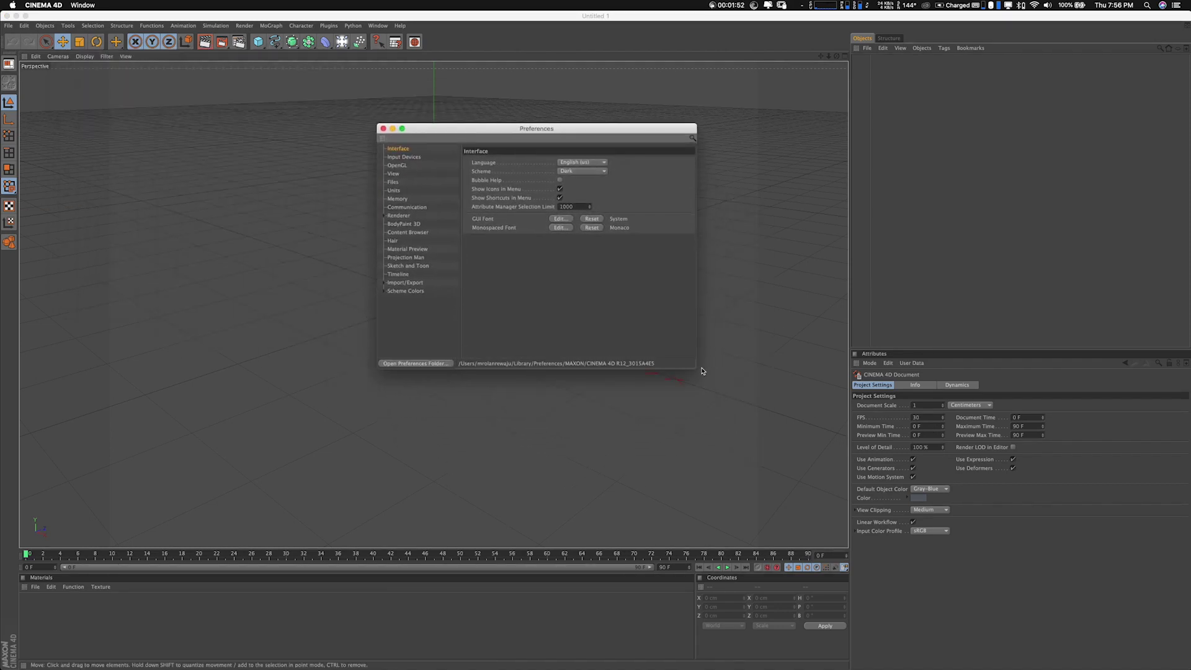
drag(695, 367, 920, 590)
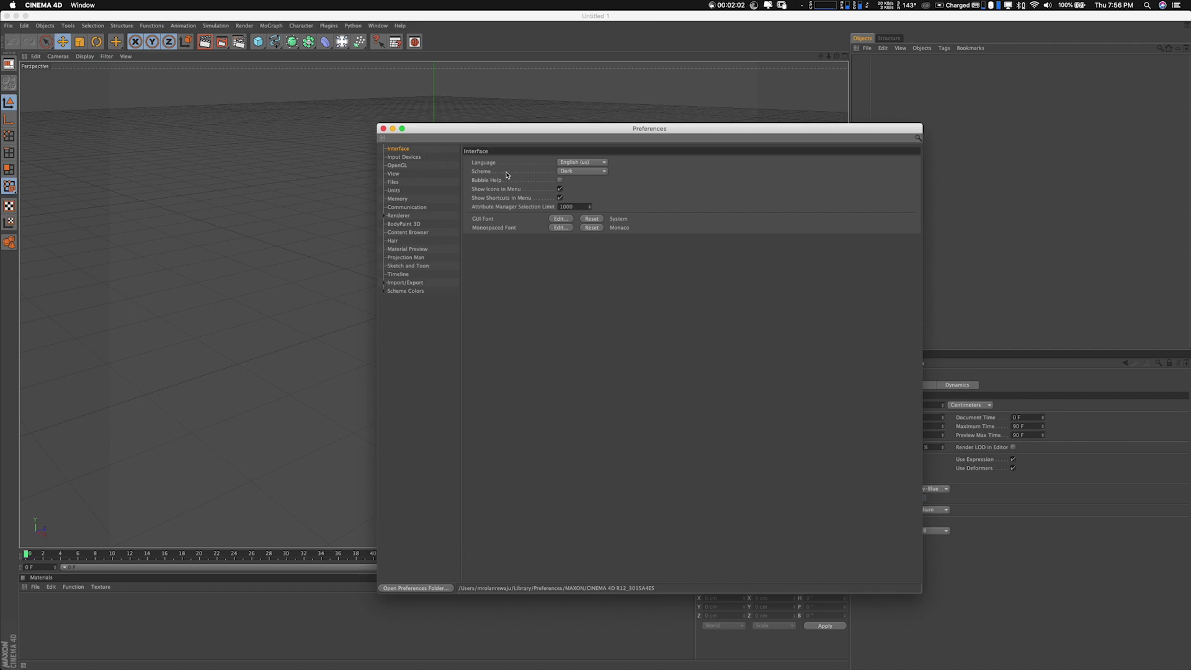
Try the Light interface scheme, then set the Scheme back to Dark
click(583, 171)
click(590, 183)
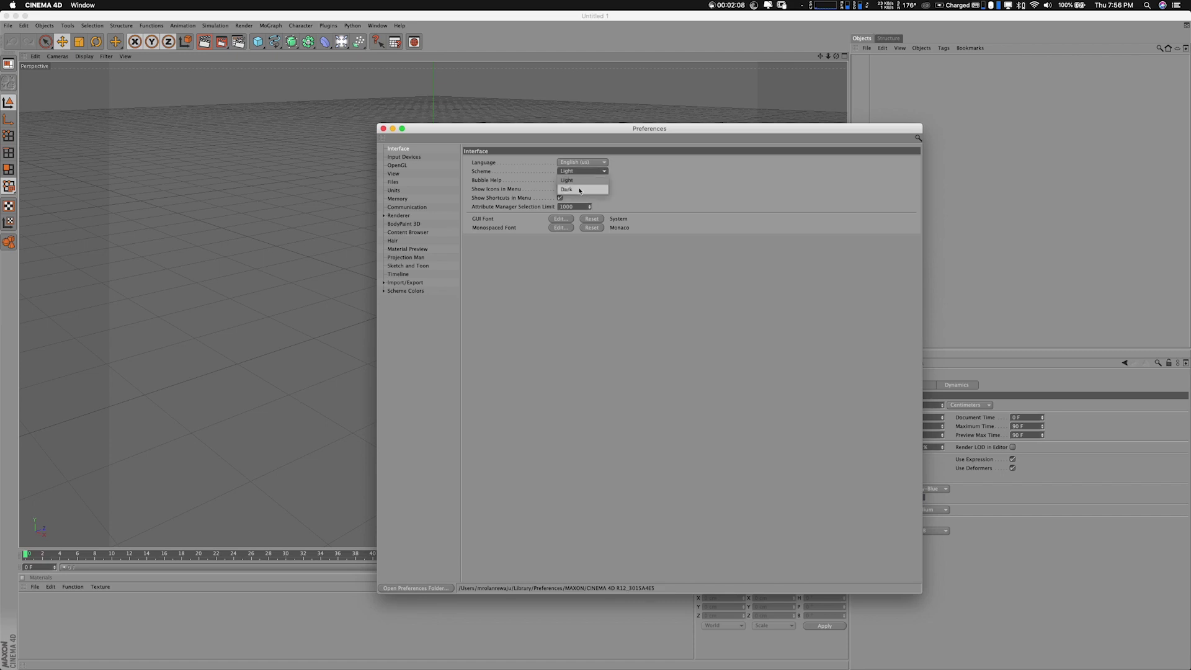
click(578, 189)
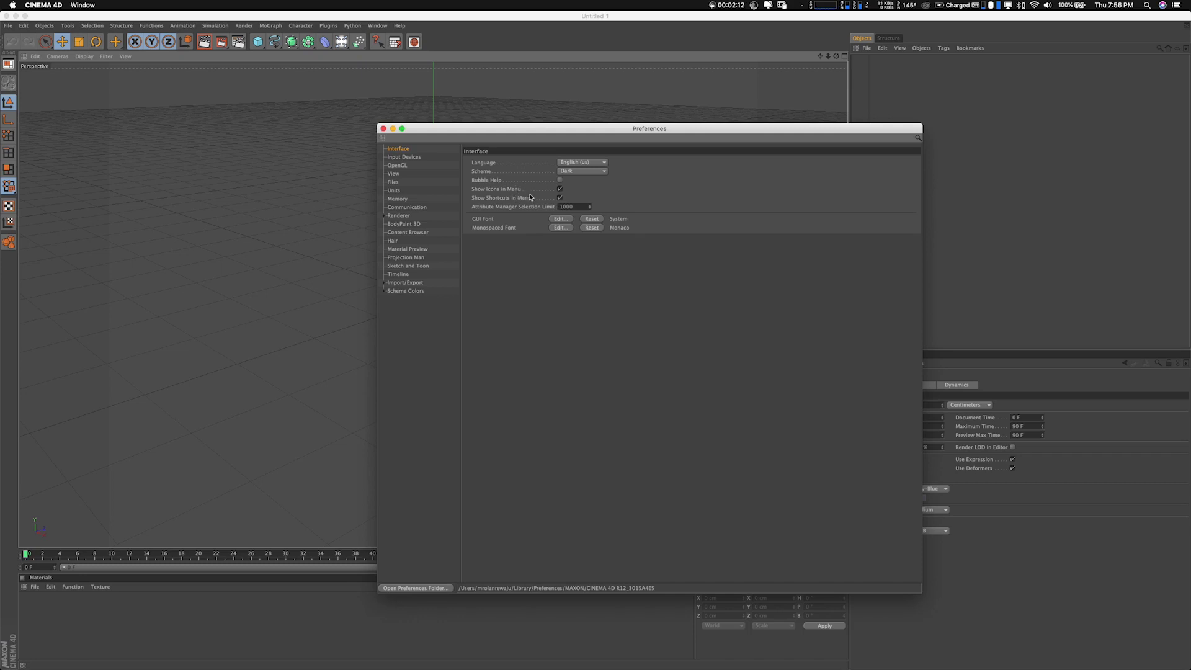
Browse the Input Devices and OpenGL pages, ending on View with Redraw Limit 400 ms
click(404, 157)
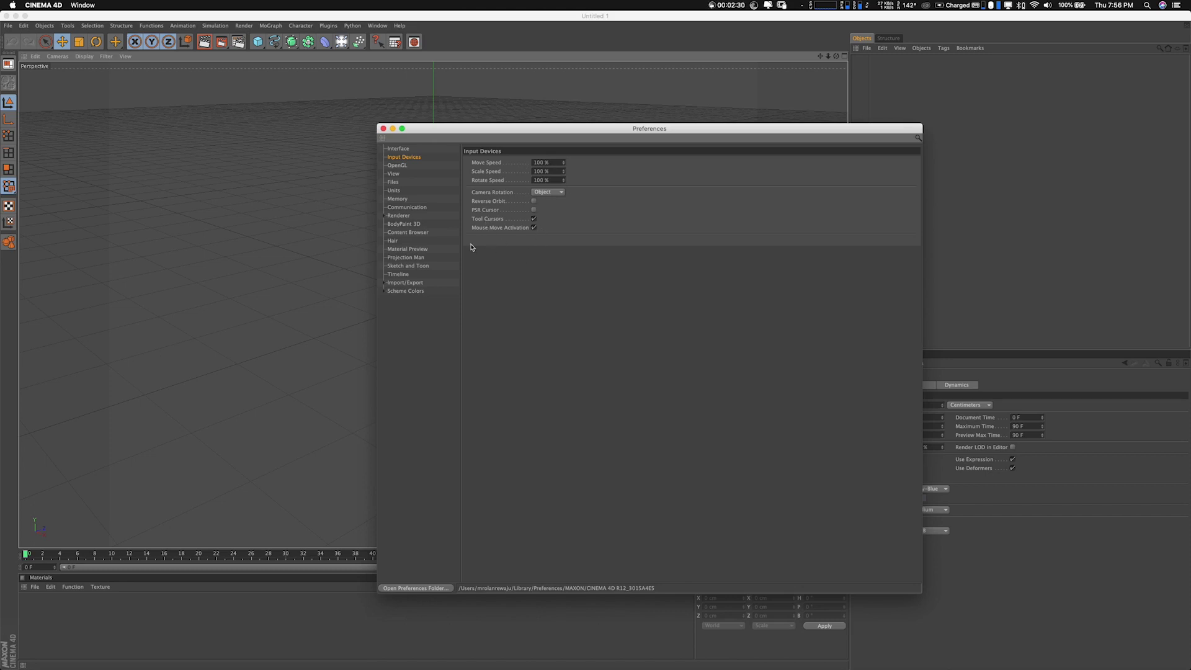
click(396, 166)
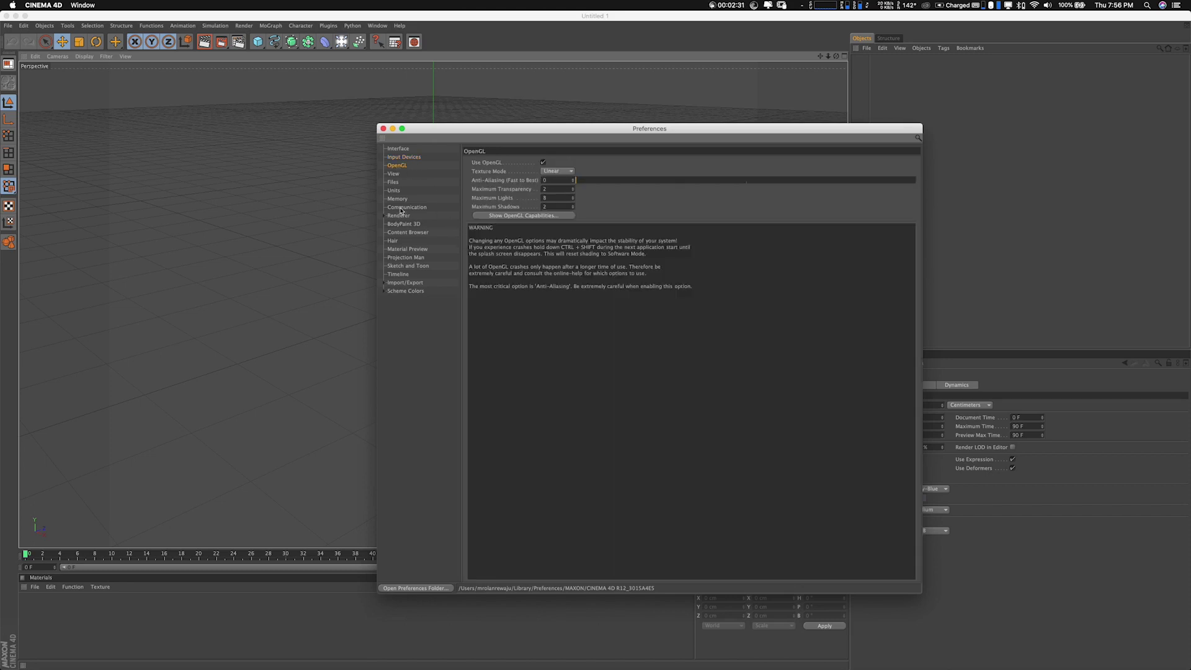
click(392, 174)
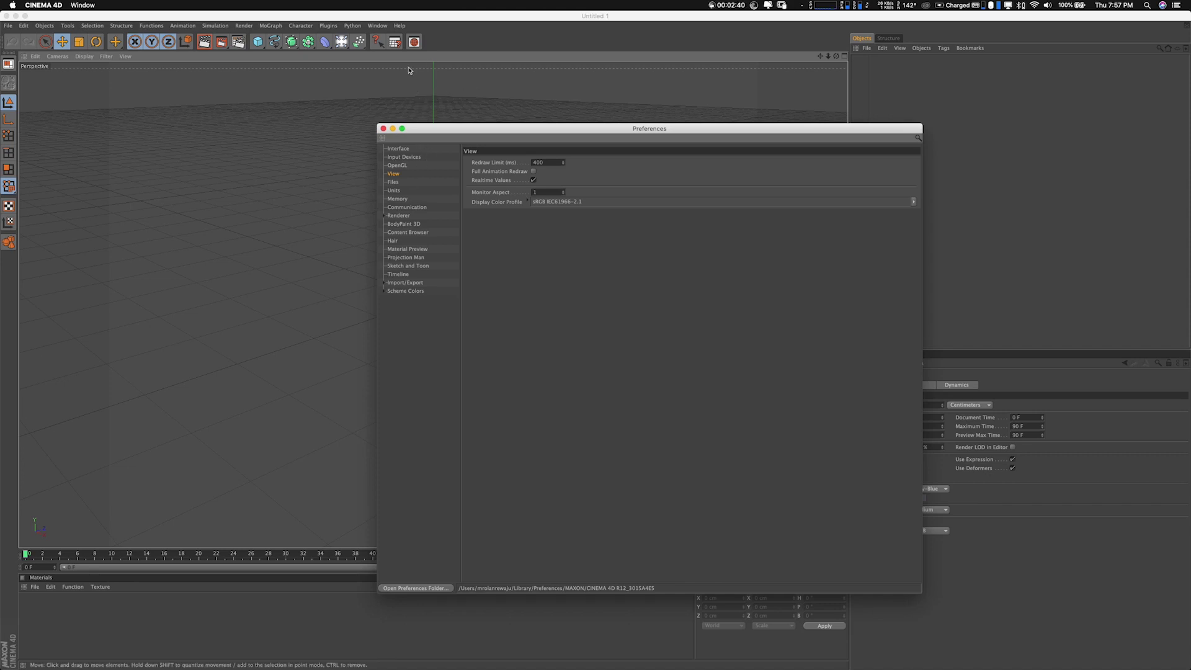
Turn on Auto-Save in the Files preferences
click(394, 182)
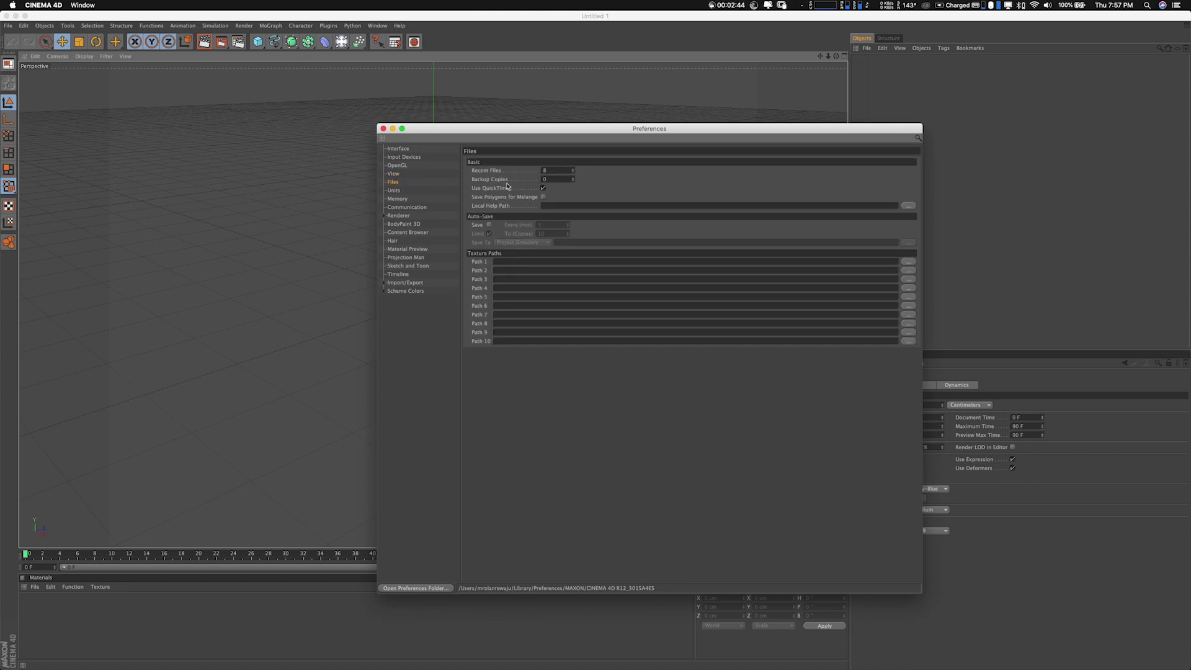
click(488, 225)
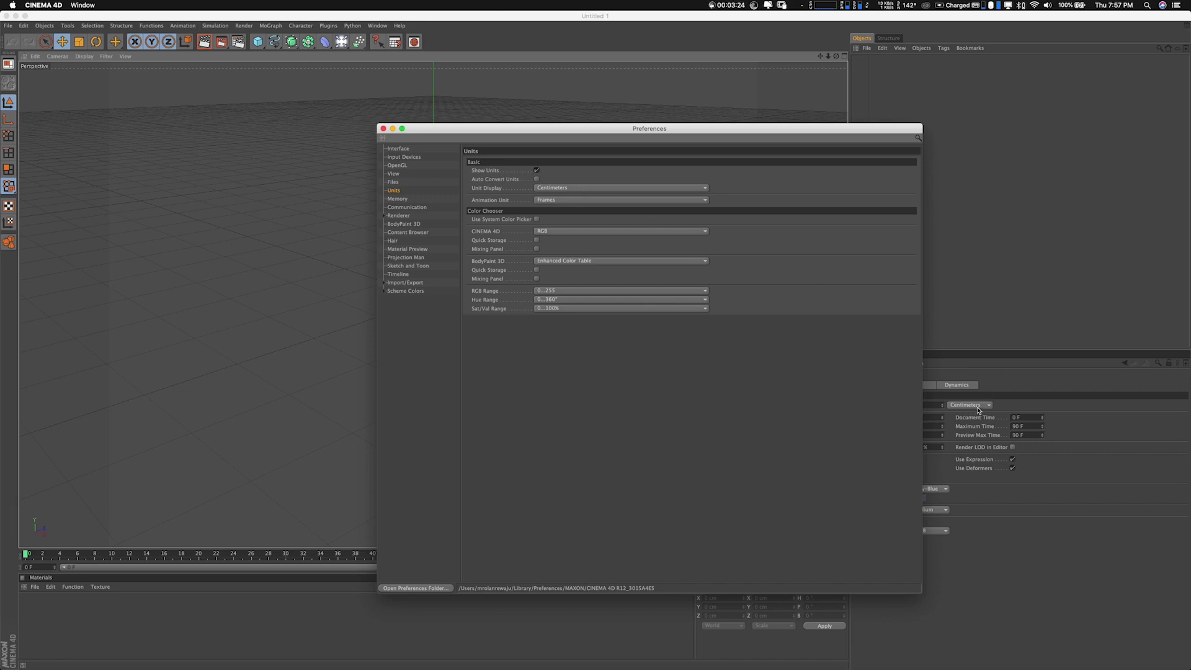
Review the Unit Display choices on the Units page, keeping Centimeters
click(570, 188)
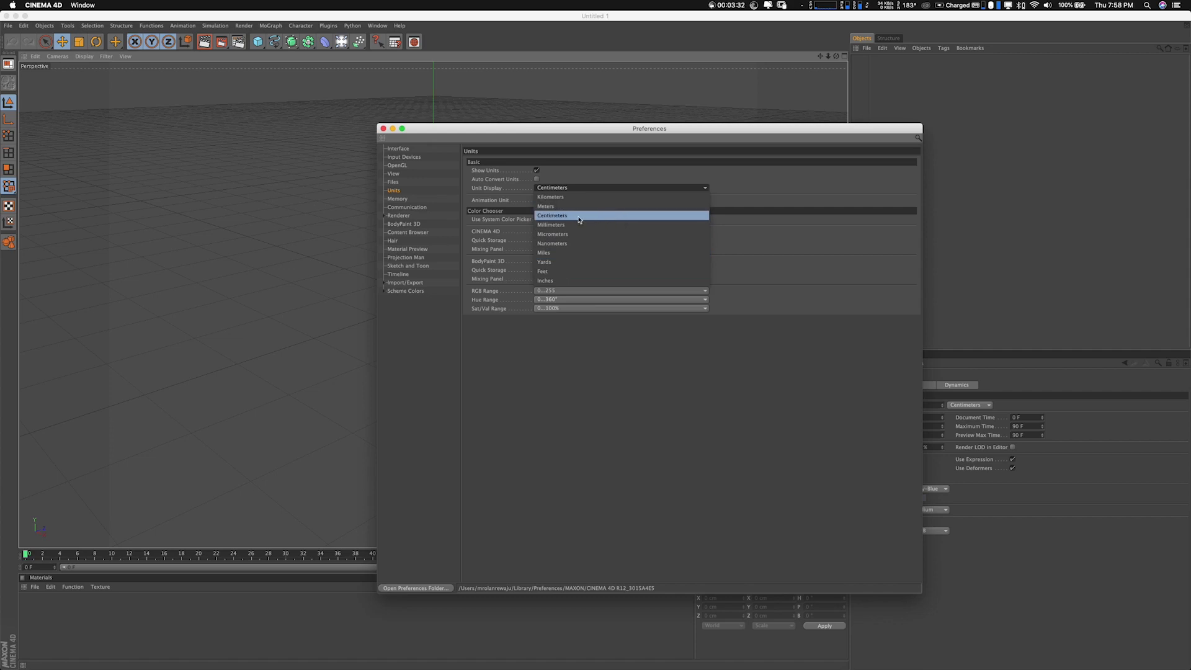
click(735, 185)
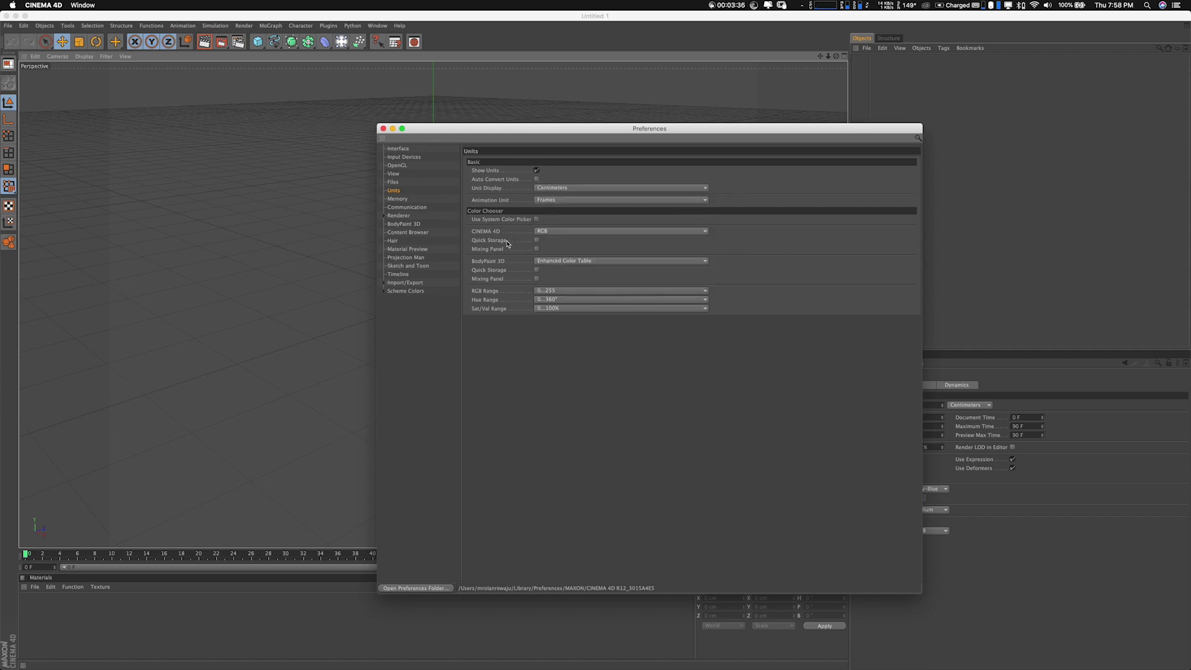
click(399, 200)
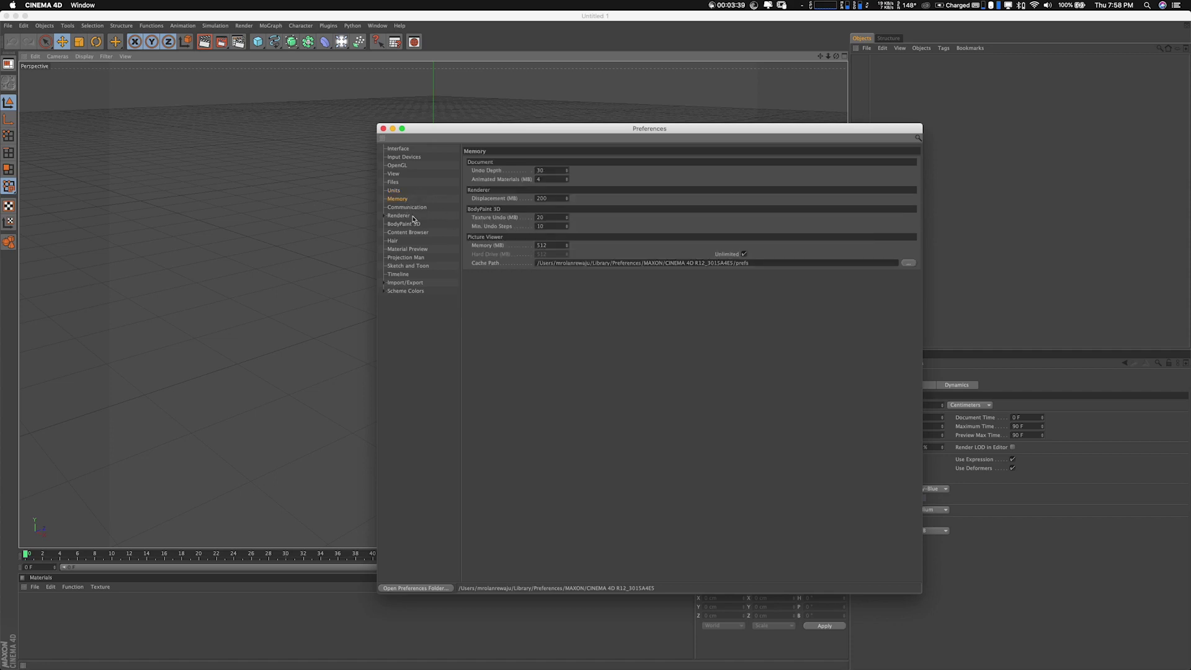
click(395, 191)
click(564, 189)
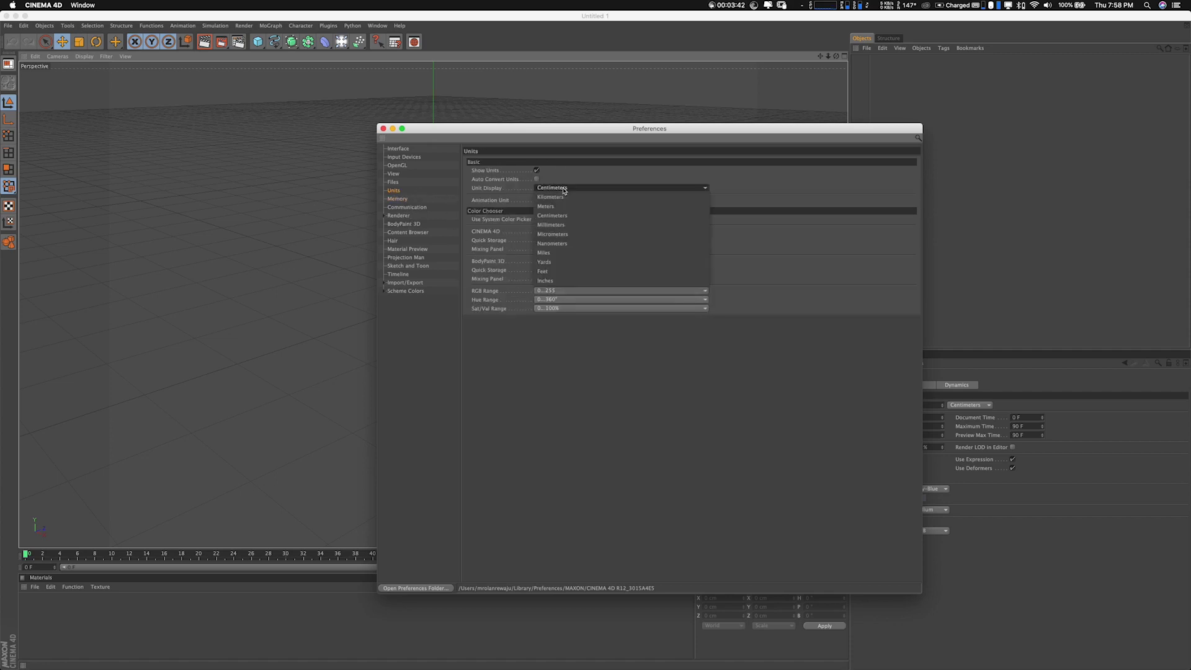
click(565, 187)
Switch Animation Unit to Seconds and back to Frames, then view the Memory page
click(550, 201)
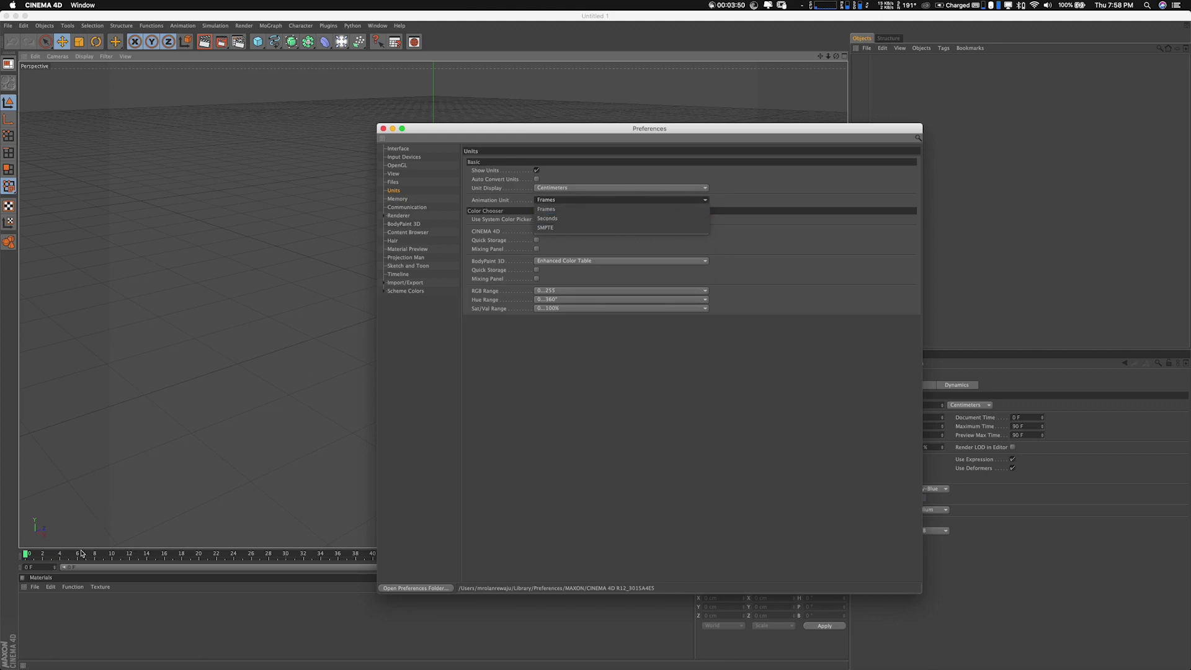
click(567, 219)
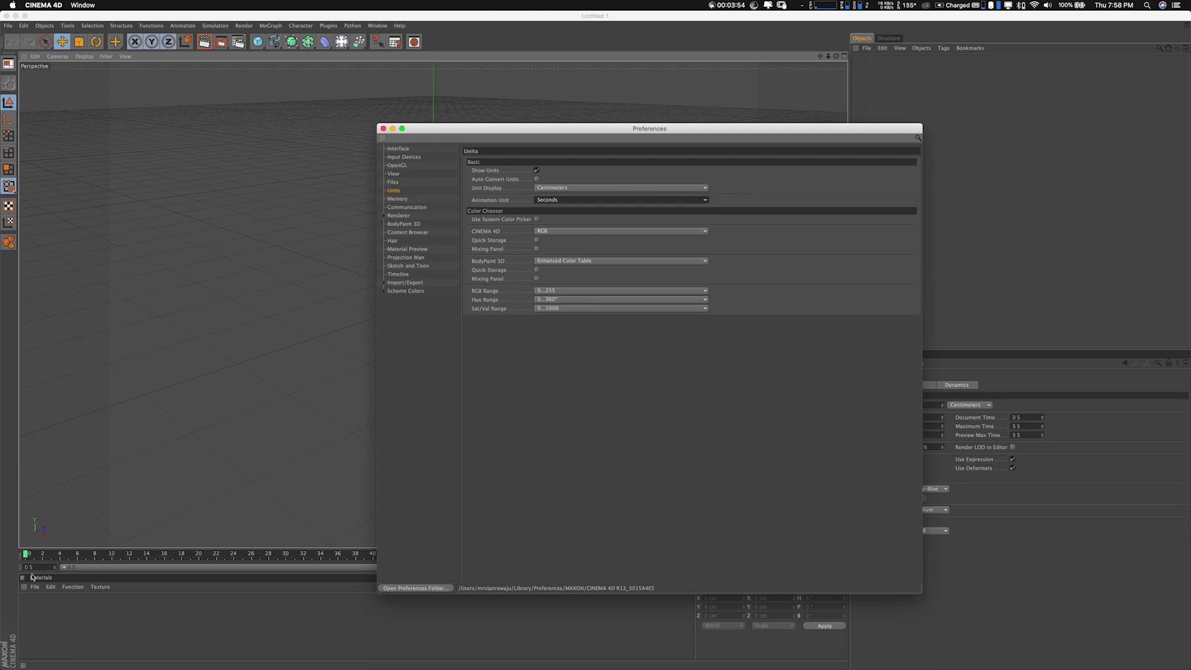
click(557, 200)
click(570, 210)
click(395, 199)
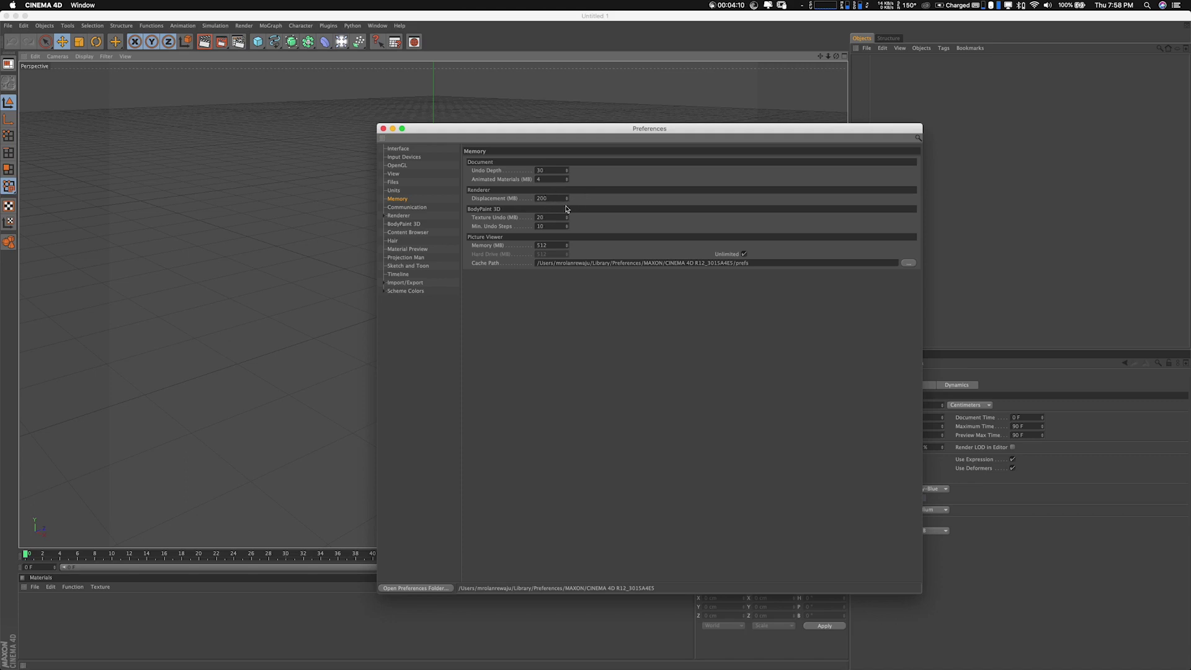
View the Renderer preferences and its CineMan page, with Temp RIB Storage set to Local
click(396, 215)
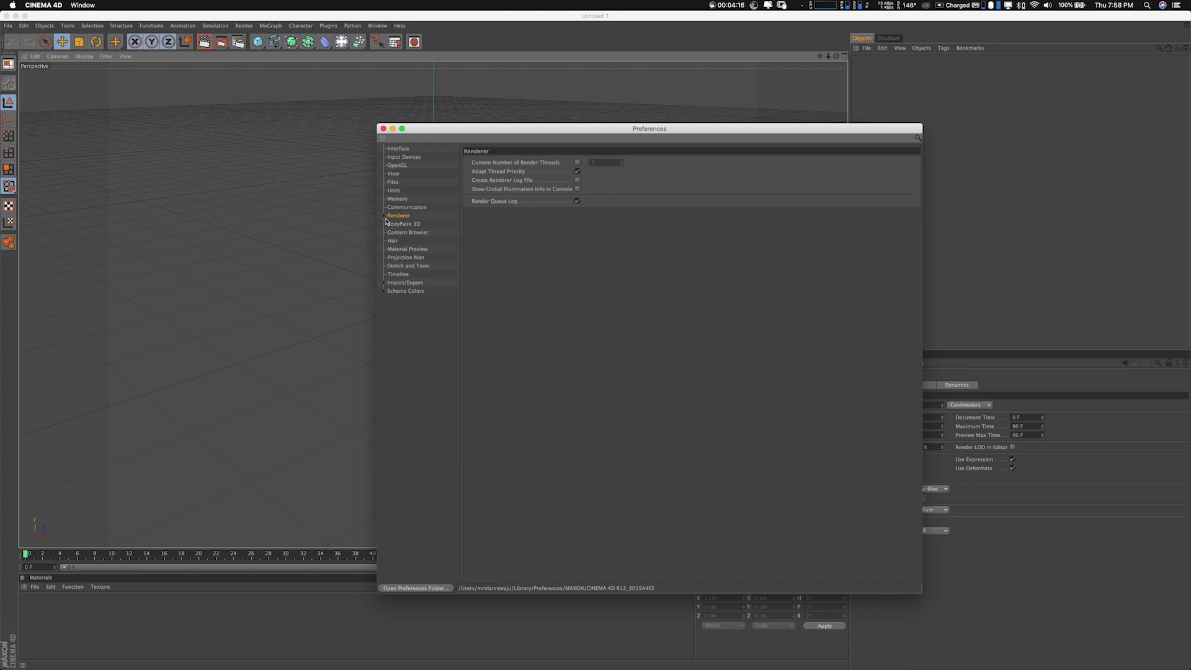
click(385, 217)
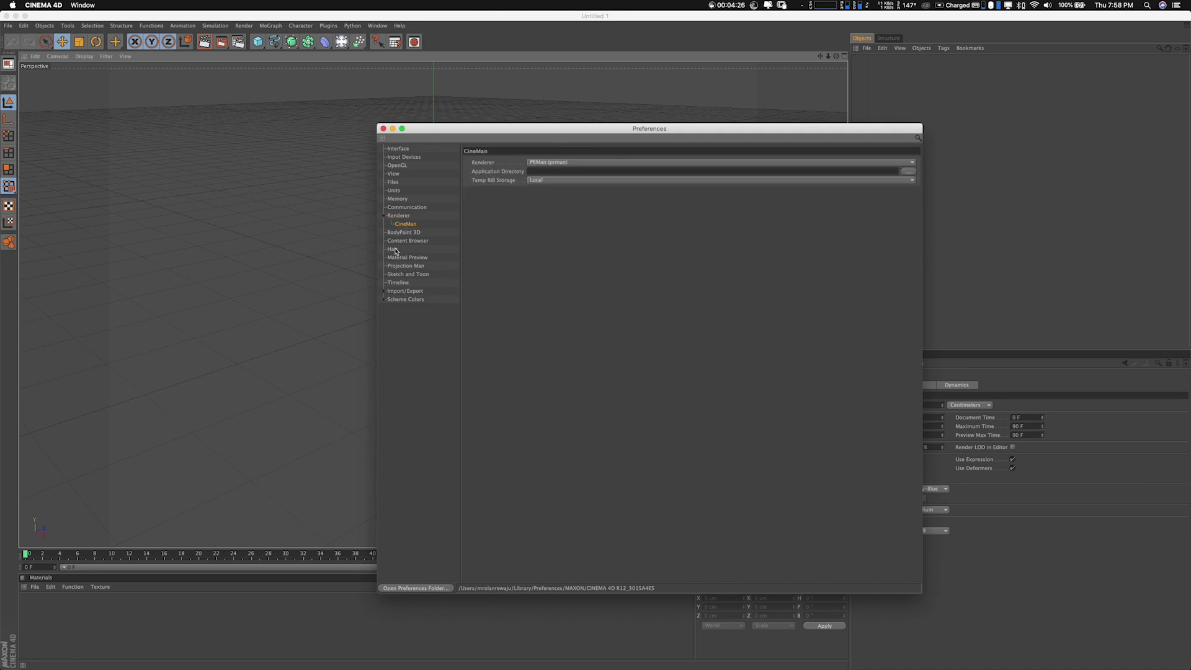
Step through the BodyPaint 3D and Content Browser pages to the Hair preferences
click(410, 233)
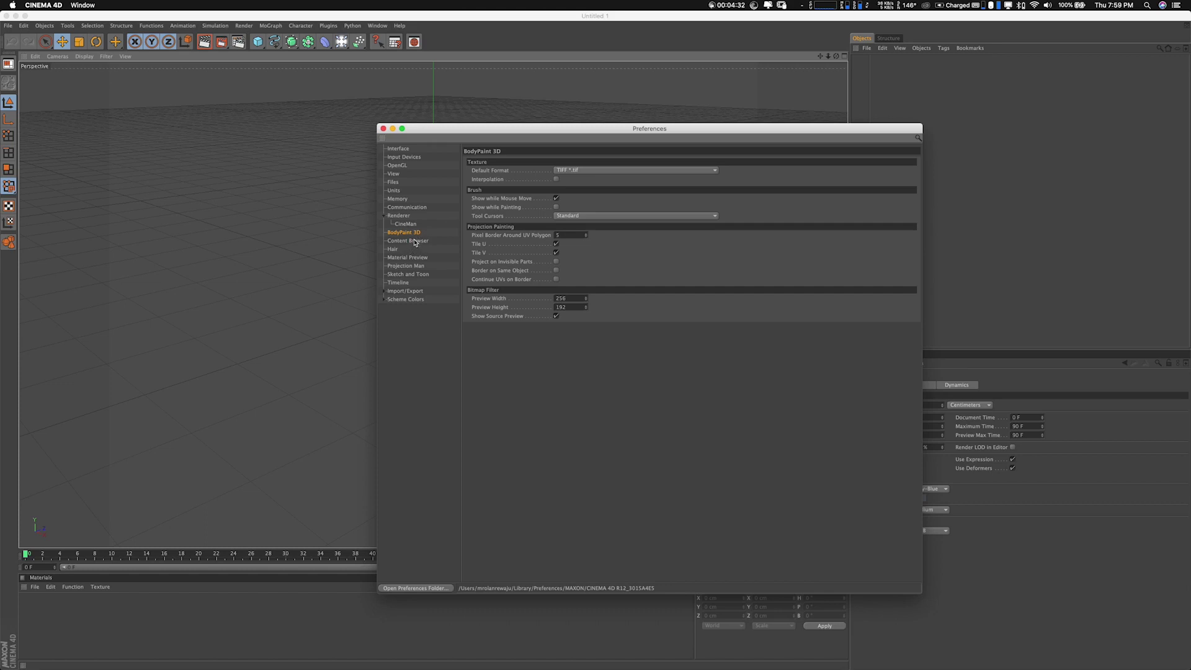
click(412, 241)
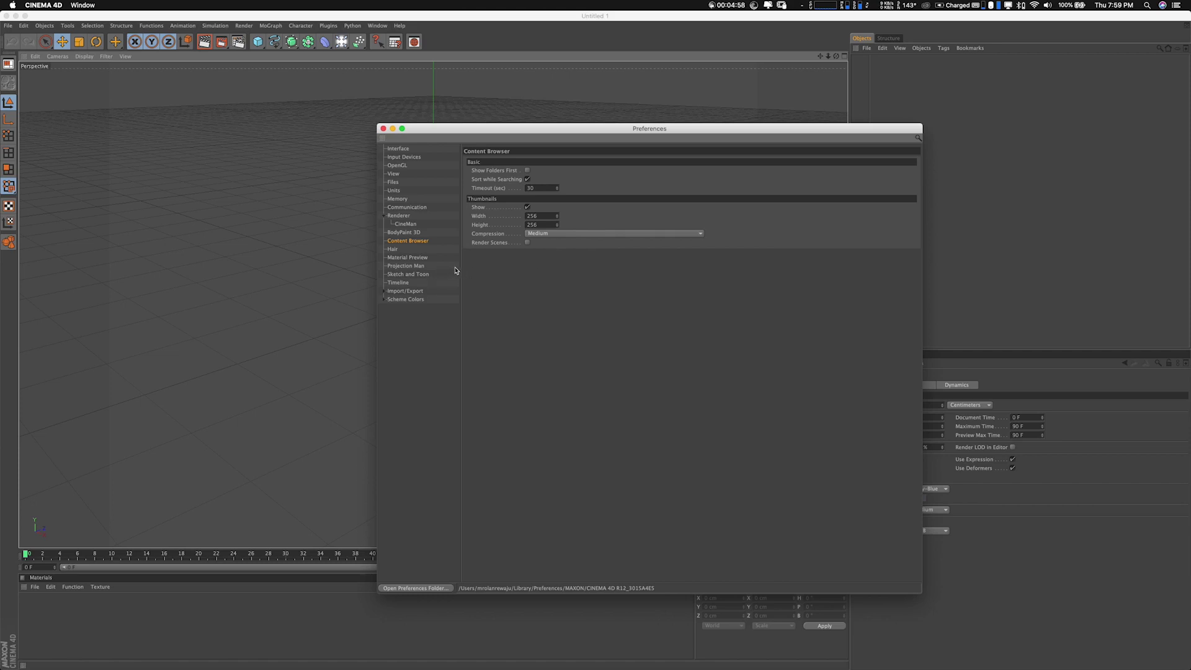
click(393, 250)
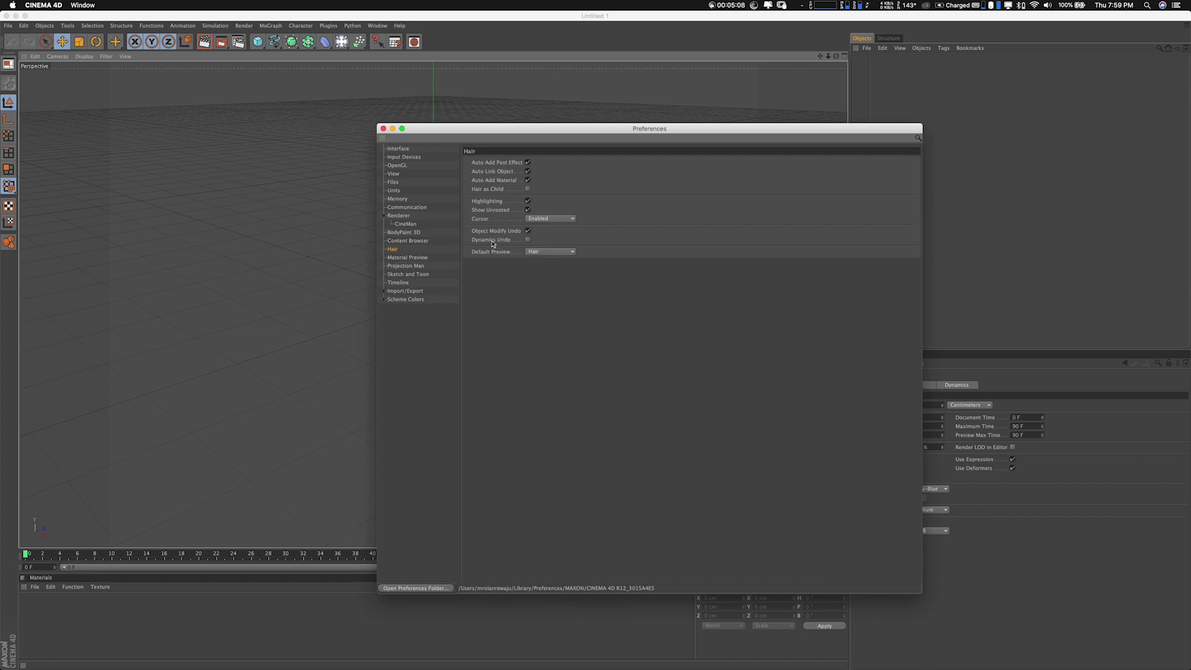
Review the Material Preview, Projection Man and Sketch and Toon preference pages in turn
click(411, 257)
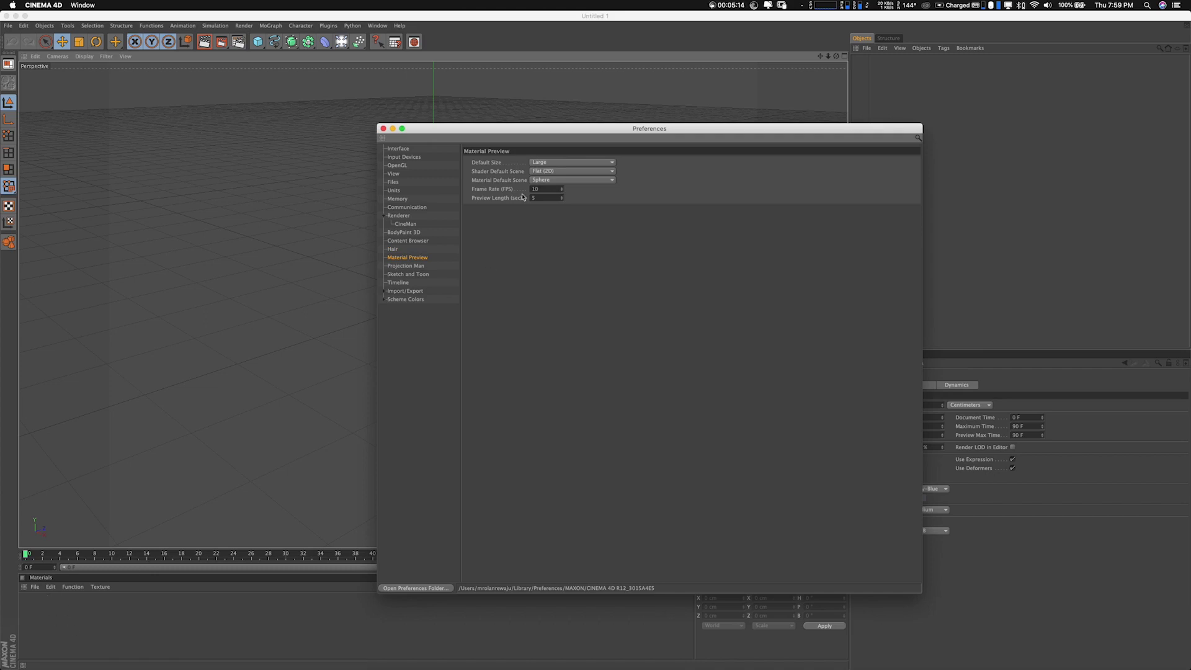
click(407, 267)
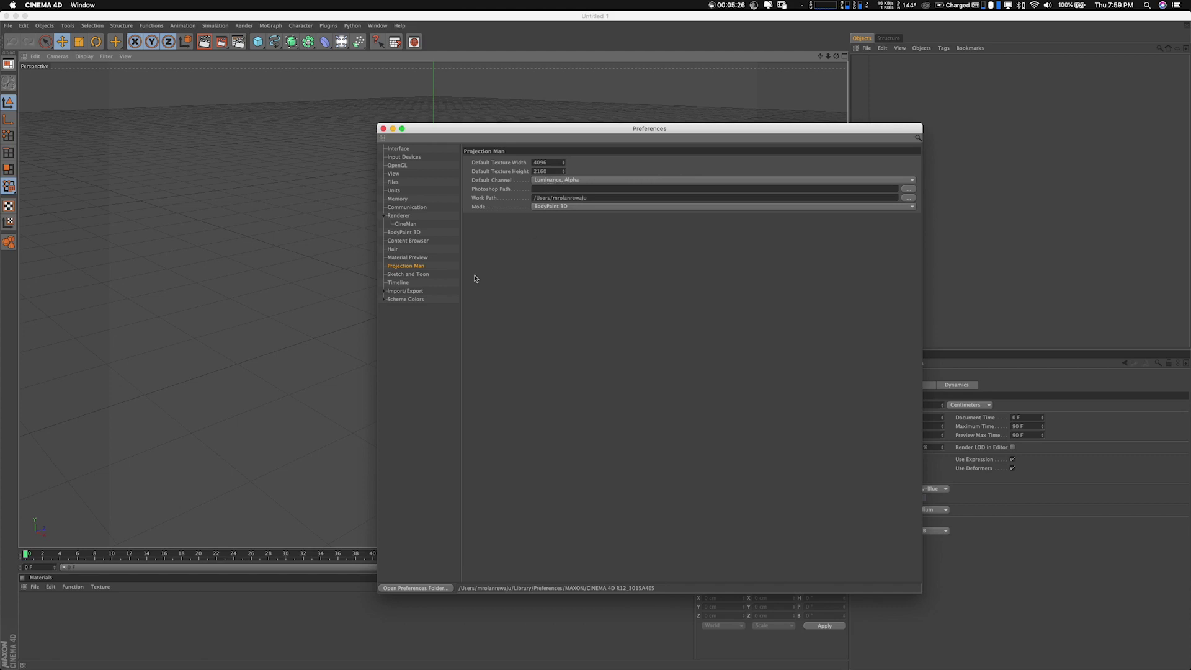
click(410, 274)
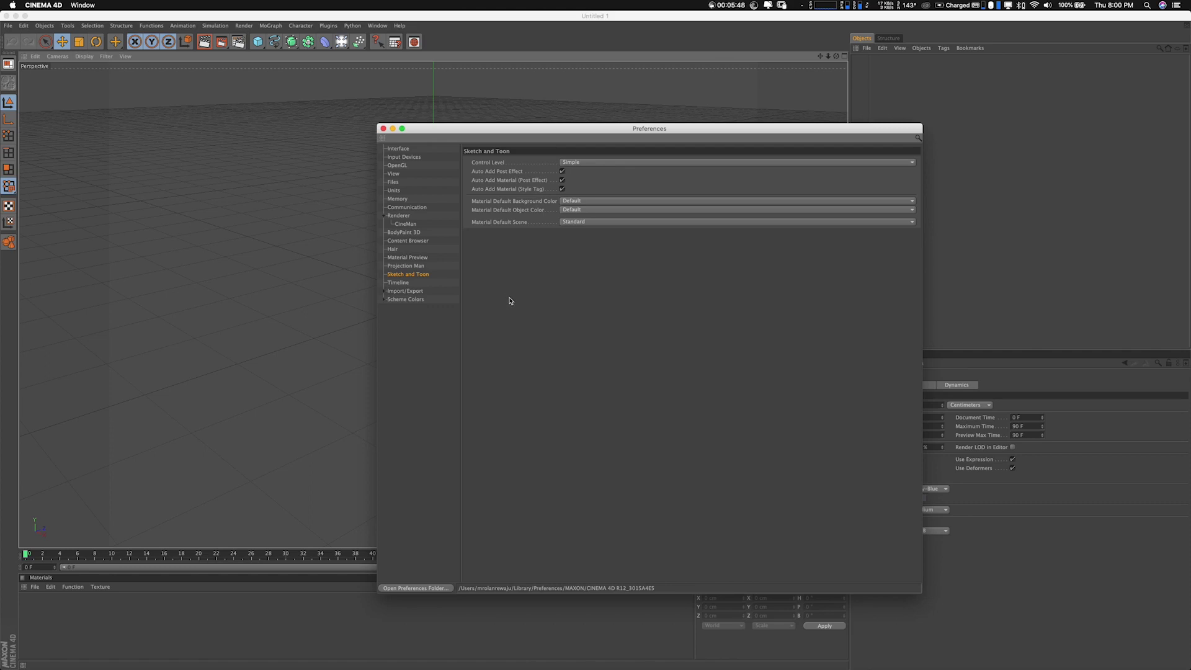
Check the Timeline page, then expand and collapse the Import/Export supported formats list
click(399, 283)
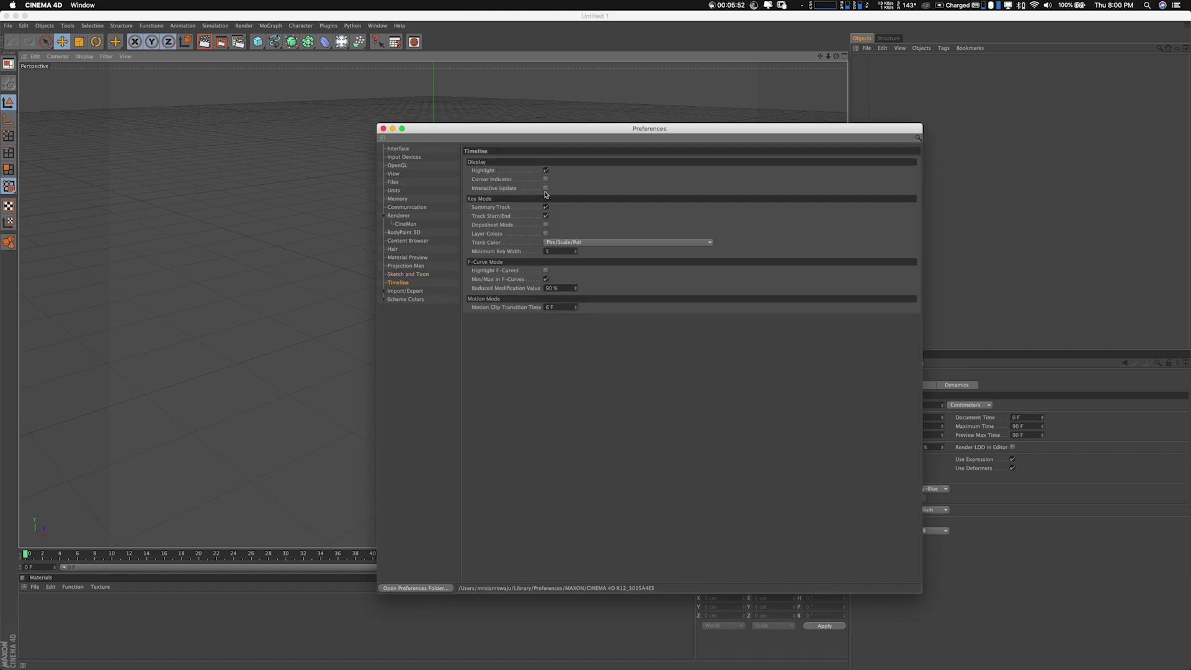
click(402, 292)
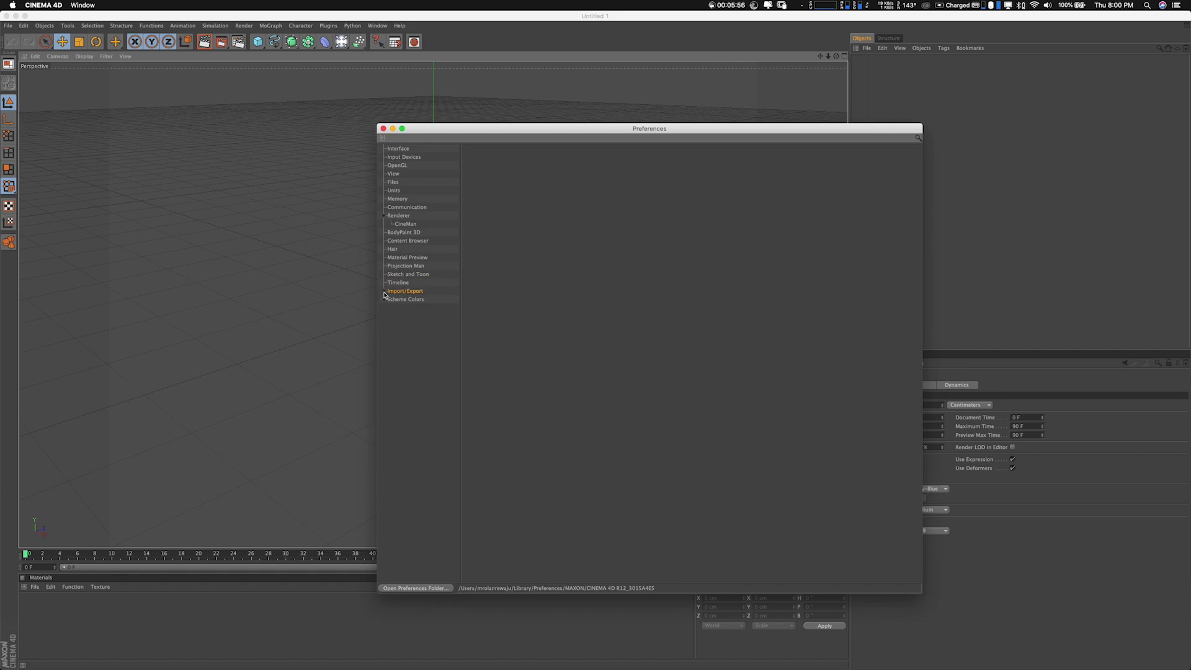
click(385, 291)
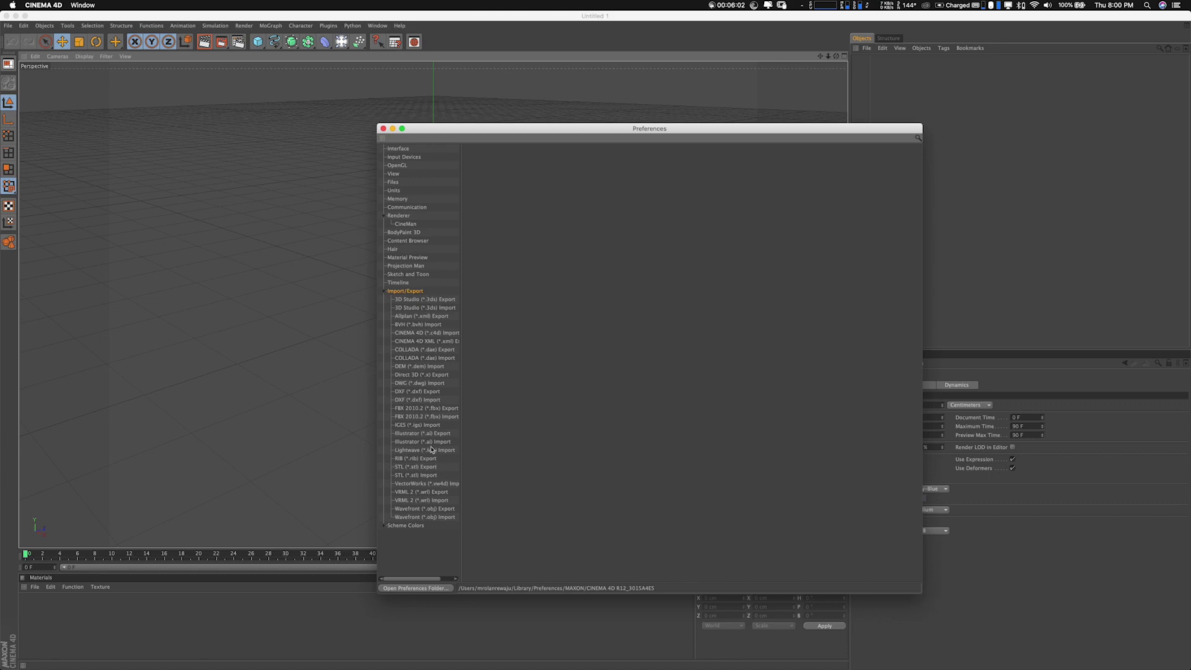
click(384, 292)
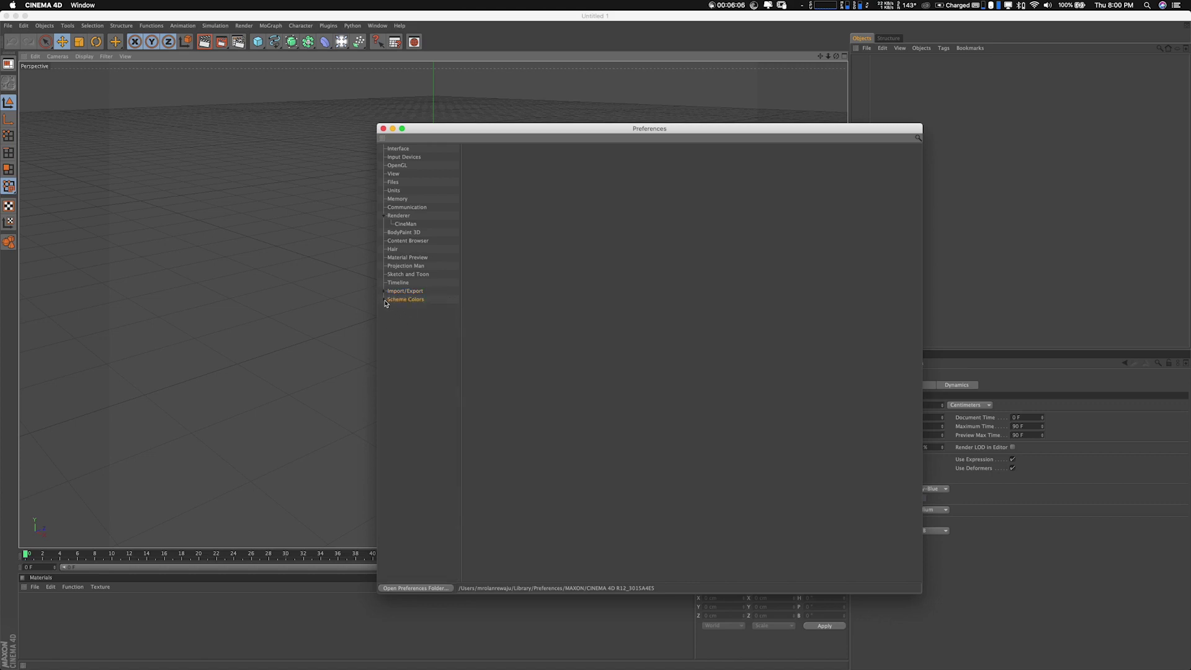
Glance at Scheme Colors' General Colors and the Interface page, then close Preferences
click(384, 300)
click(411, 308)
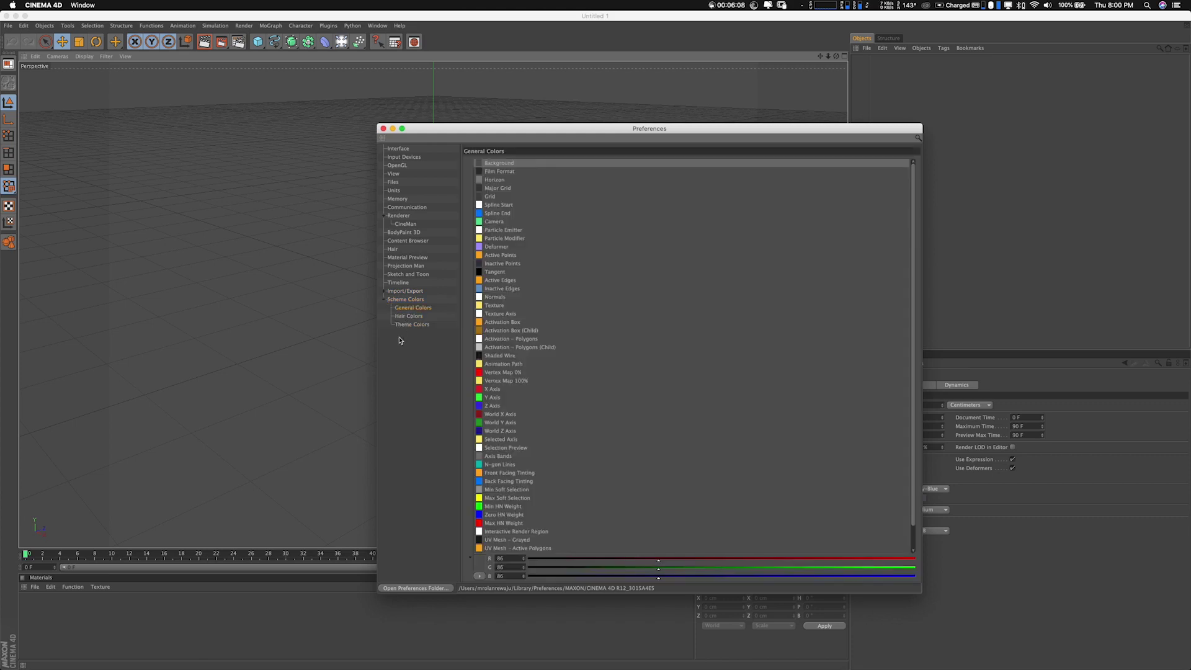
click(384, 300)
click(398, 149)
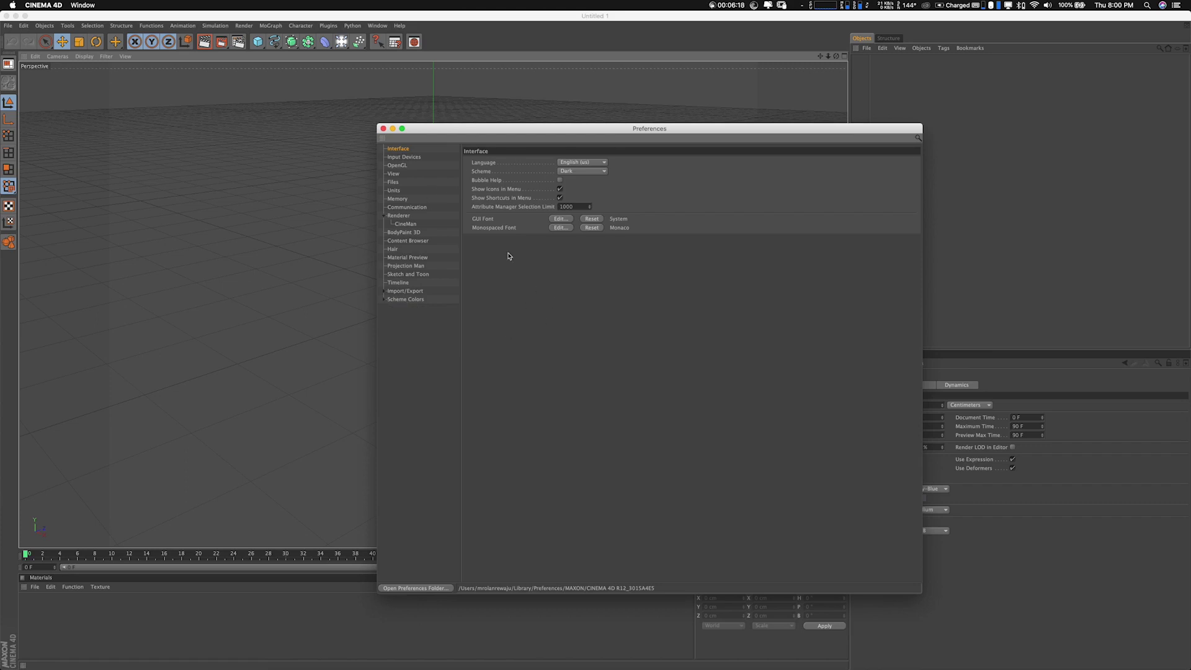
click(384, 129)
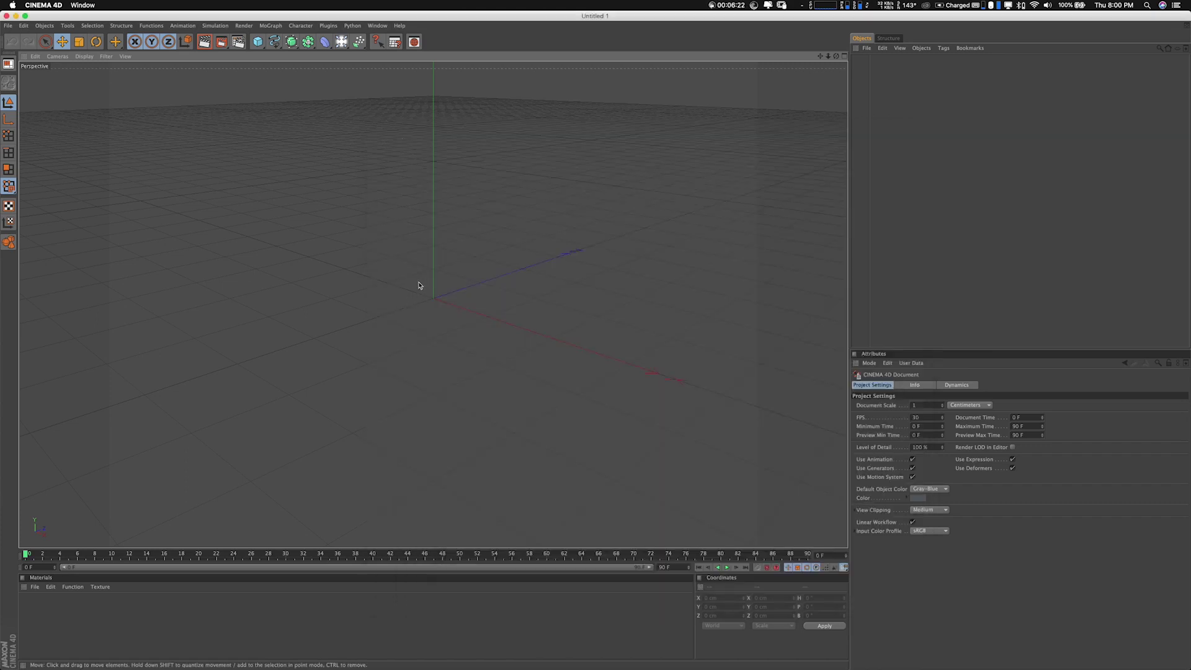